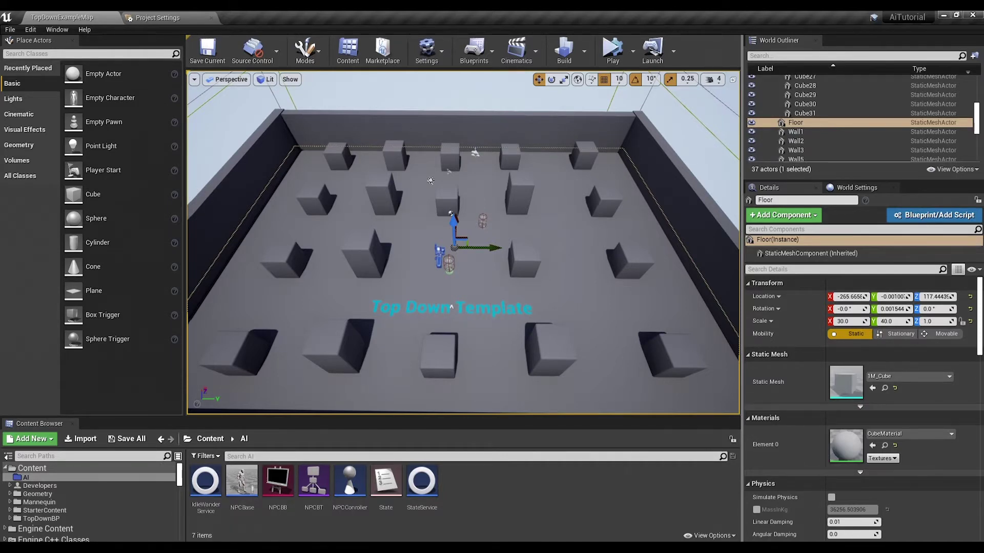
- Run a brief test play session of the level, then stop it
scroll(462, 241, "up", 2)
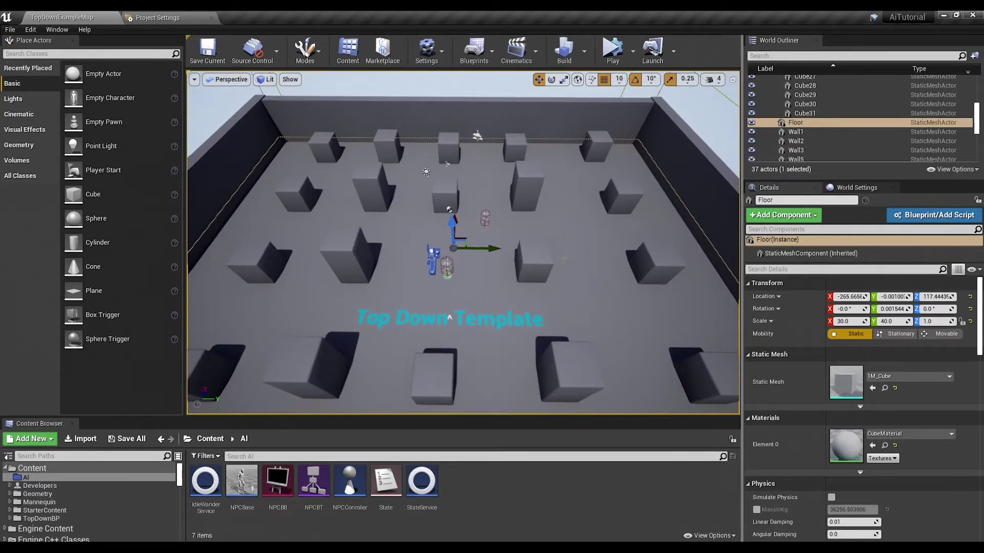
scroll(462, 242, "up", 1)
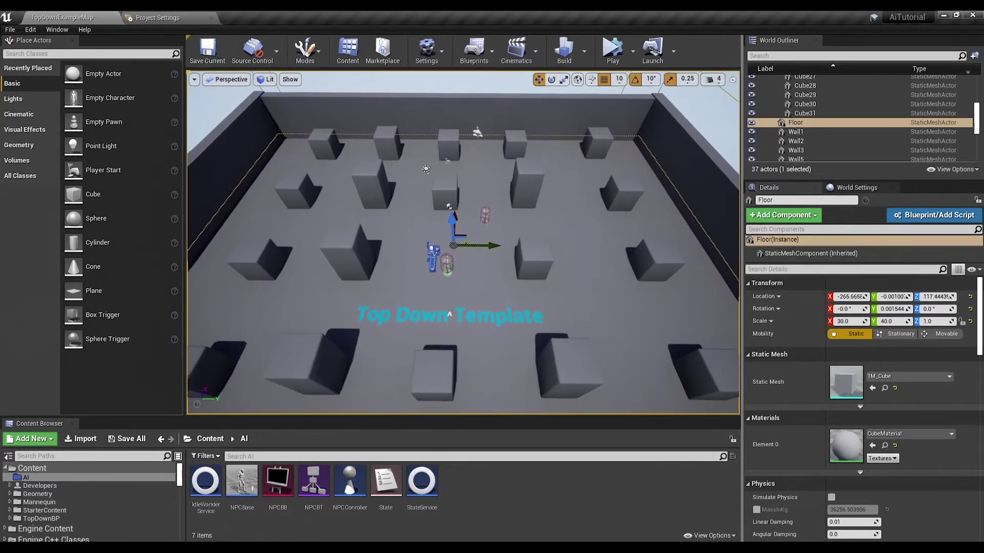
left_click(613, 51)
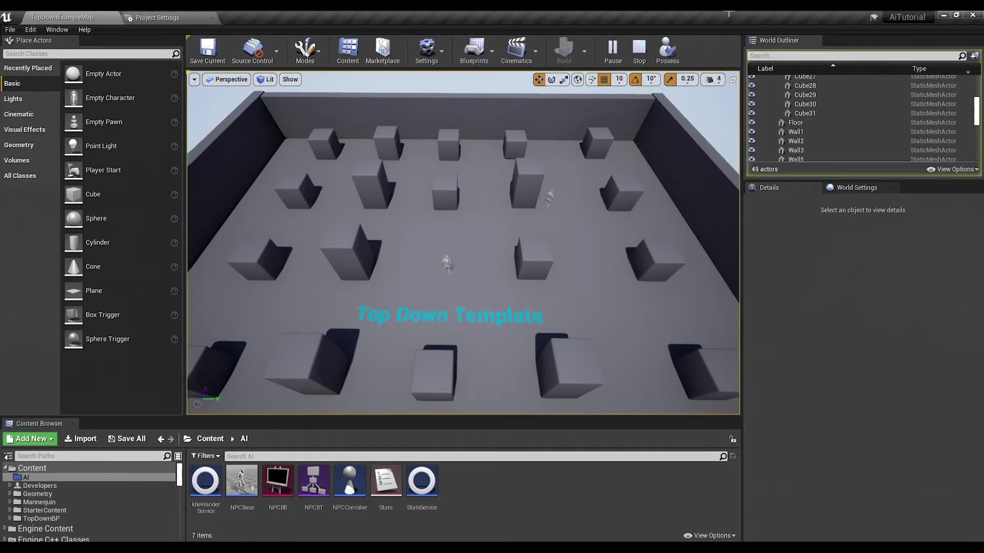
left_click(639, 49)
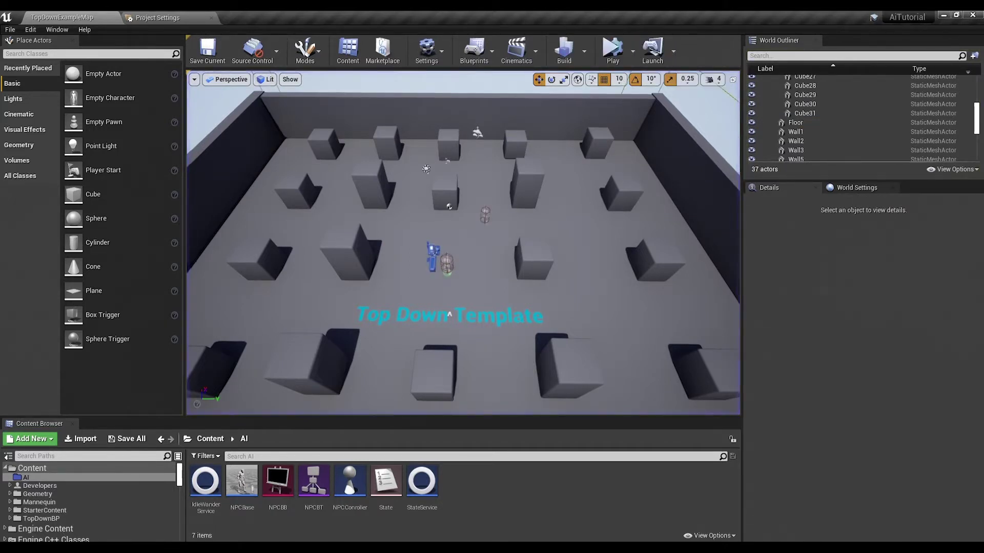
- Select the Floor, toggle the navigation mesh preview on and off, and widen the viewport
left_click(454, 245)
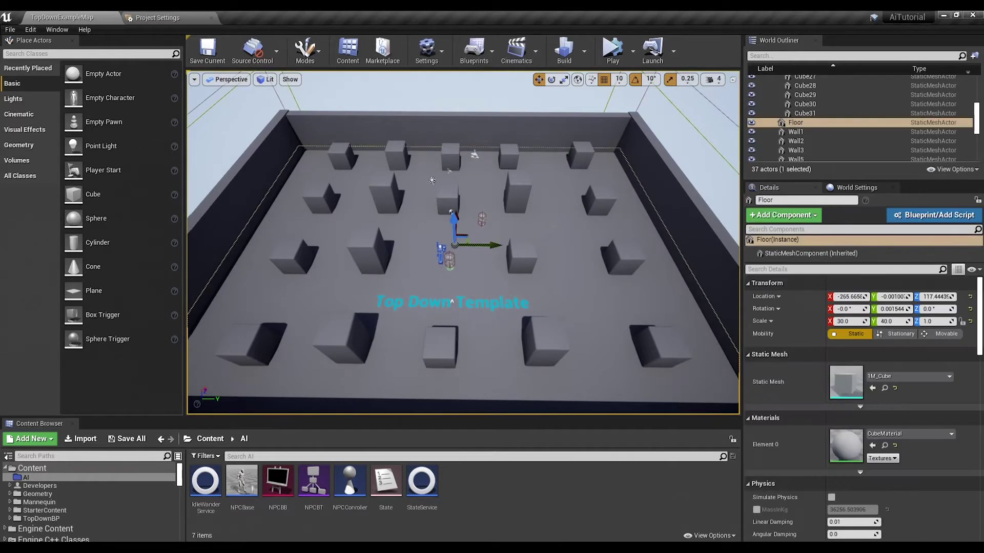
scroll(811, 128, "up", 4)
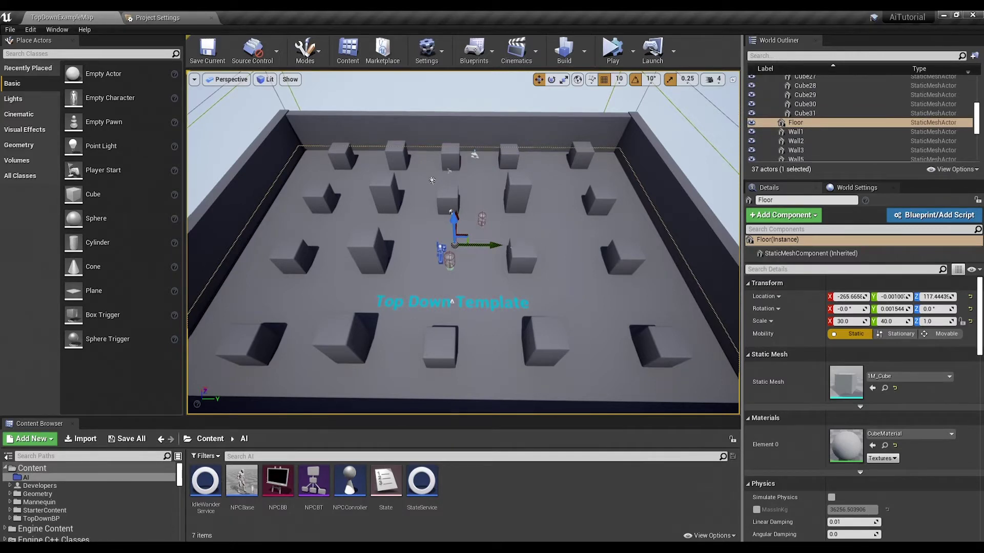
key("p")
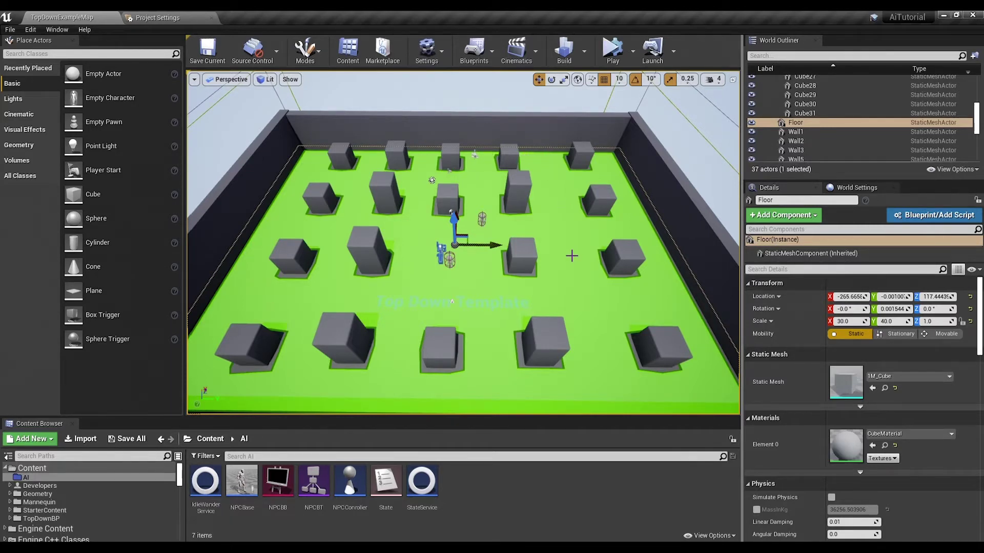
key("p")
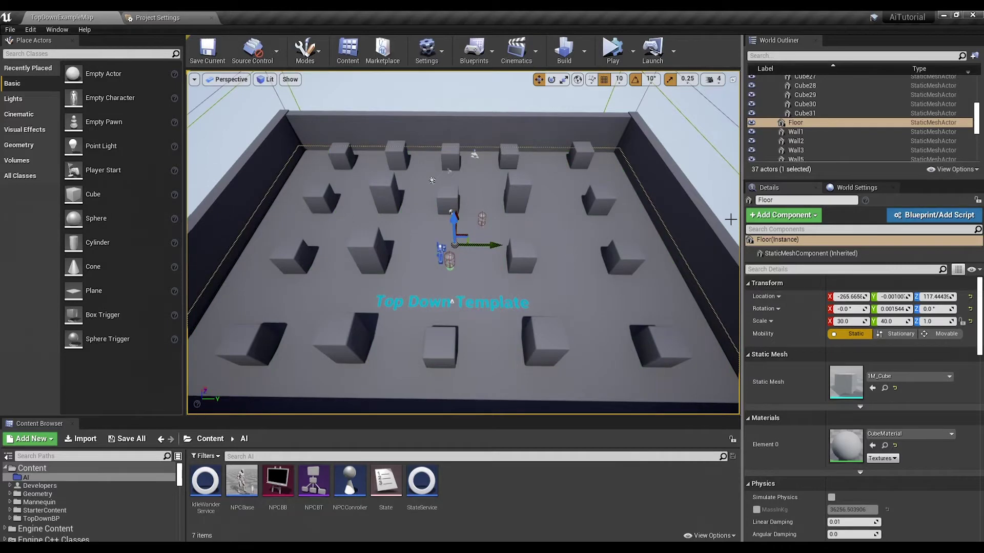
left_click_drag(741, 220, 749, 220)
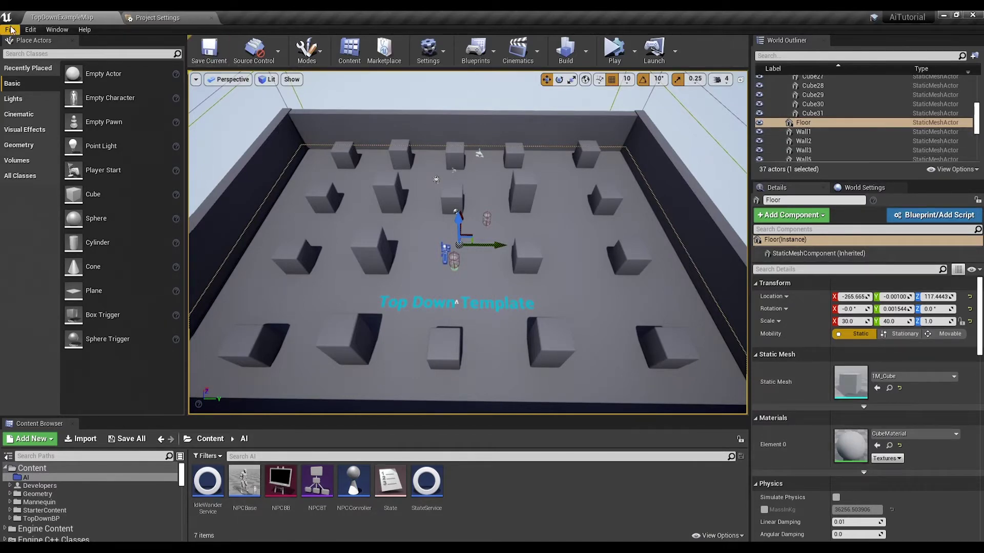
- Show Project Settings' Navigation System page with Supported Agents element 0 expanded
left_click(29, 29)
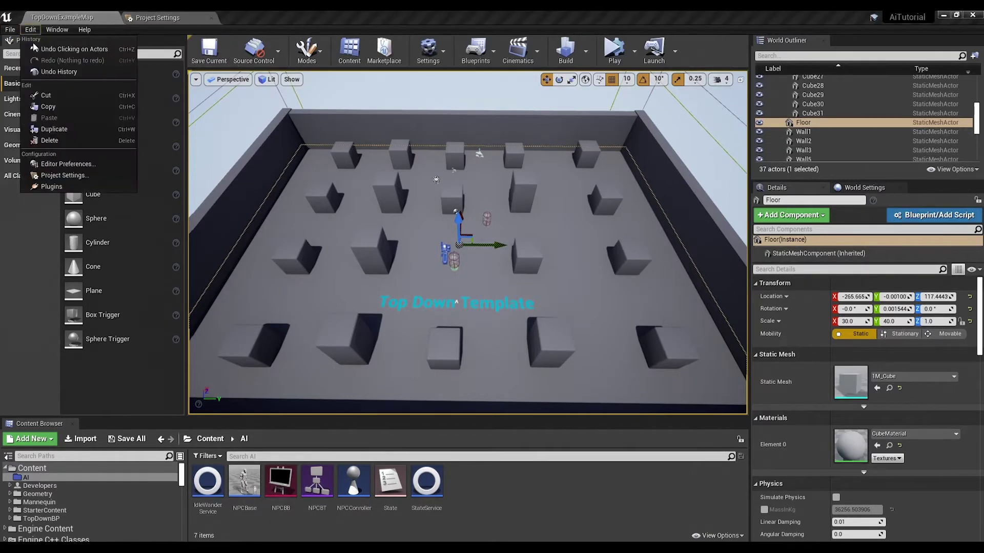
left_click(60, 176)
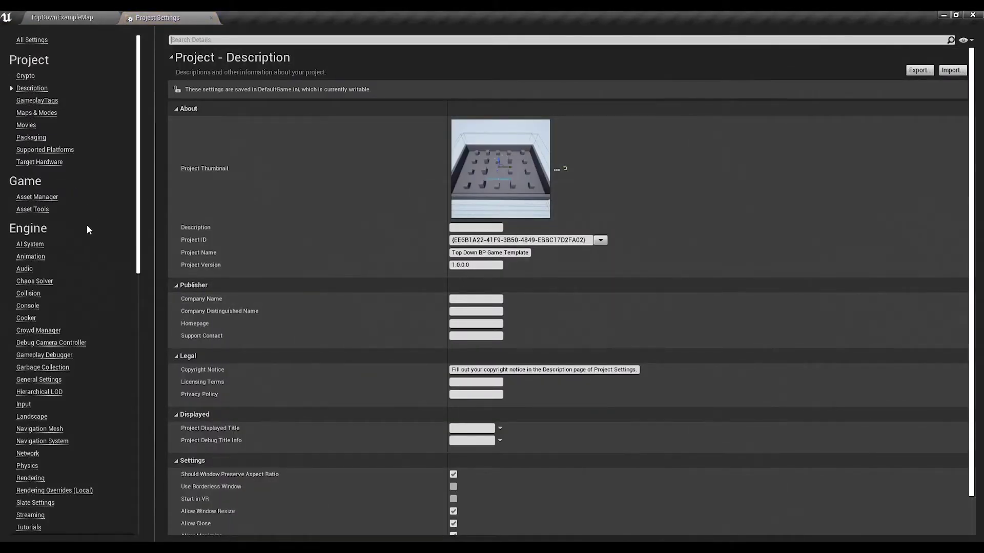
scroll(82, 233, "down", 5)
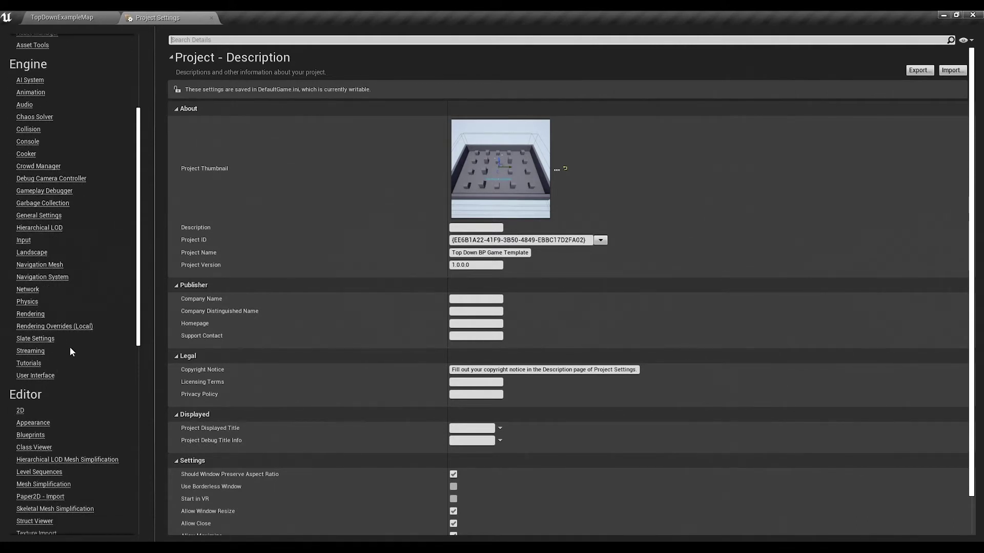
left_click(62, 278)
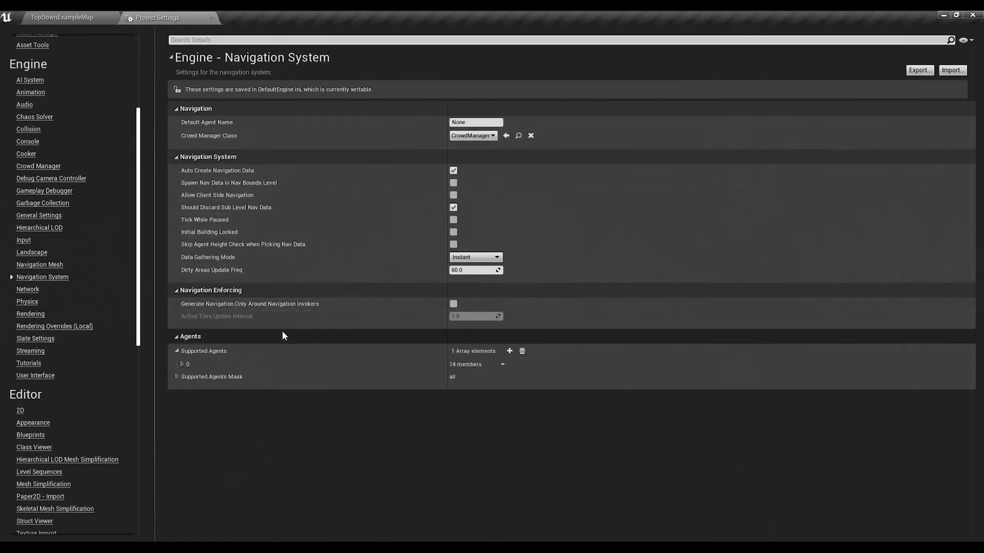
left_click(182, 364)
left_click(182, 364)
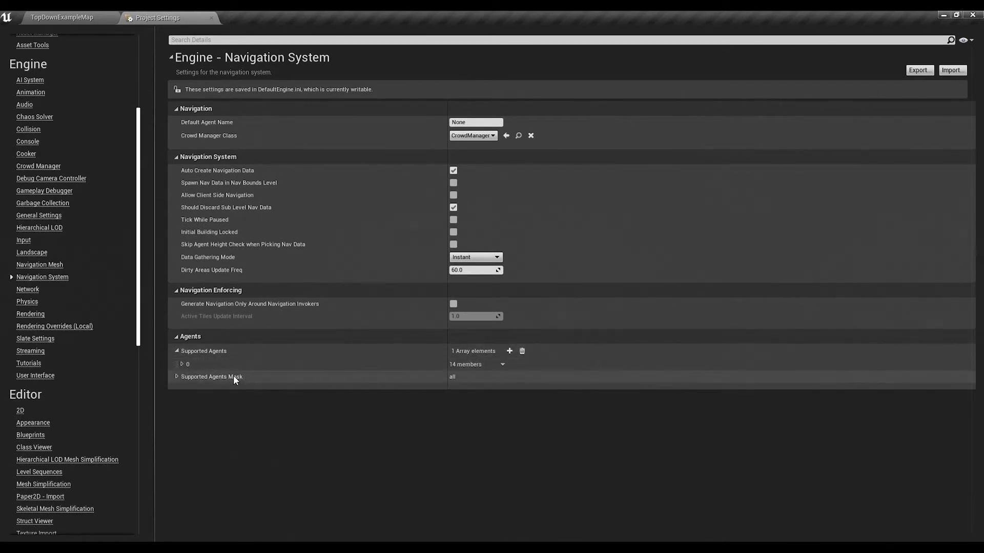
left_click(182, 364)
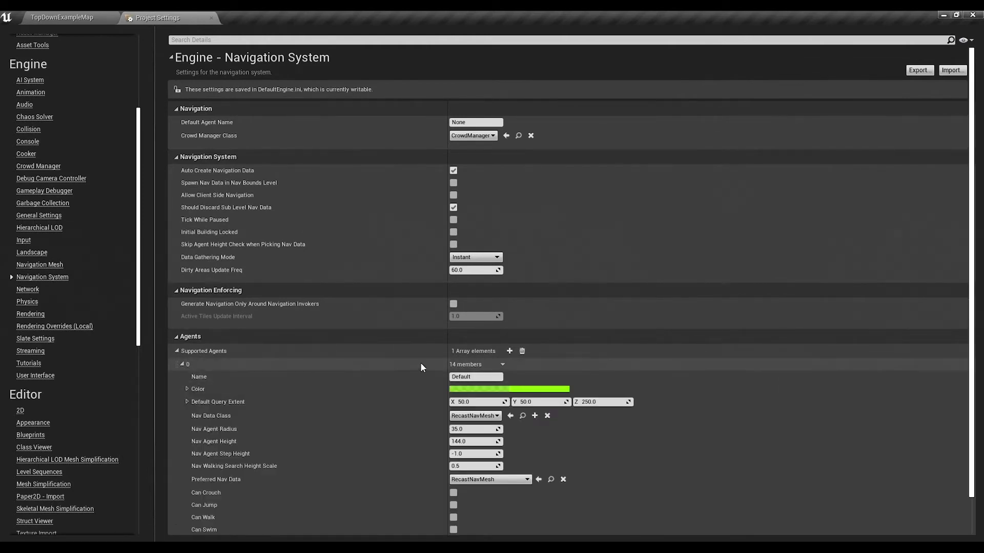
- Replace the default supported agent with a new one named Blue
left_click(521, 352)
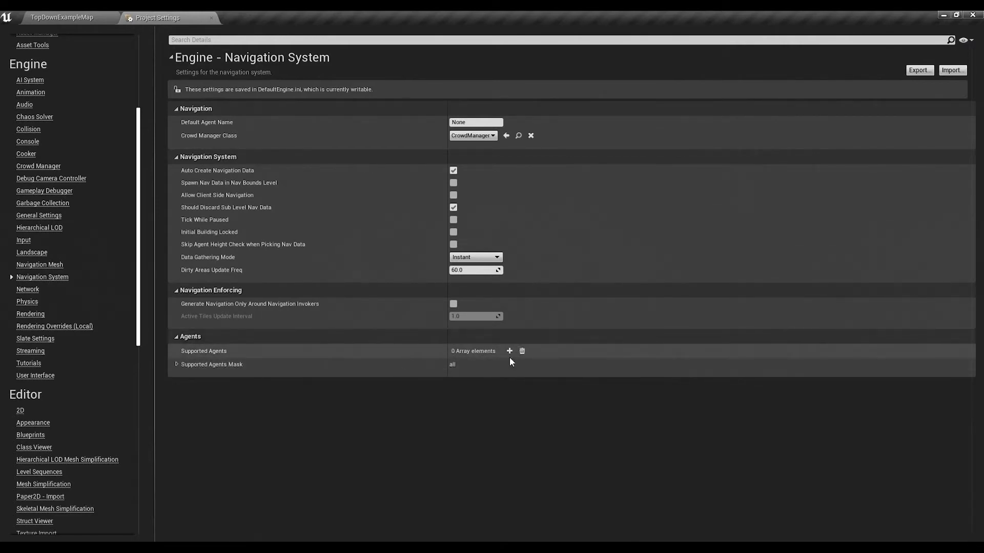
left_click(509, 351)
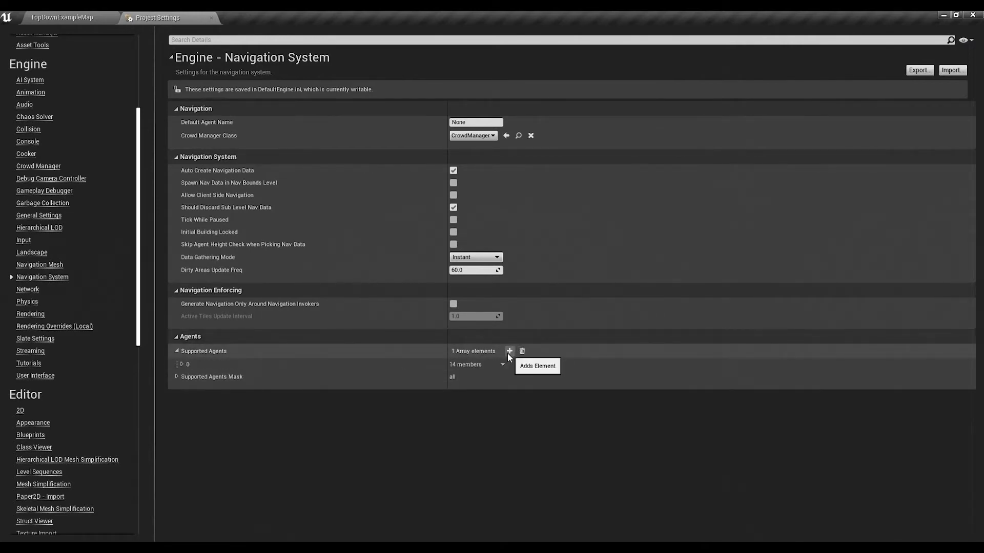
left_click(183, 364)
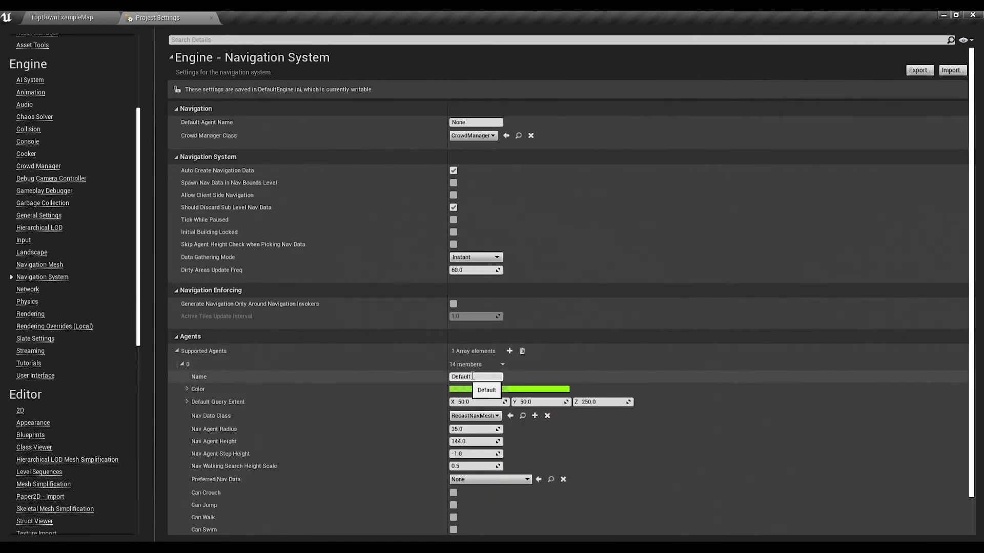
left_click(476, 377)
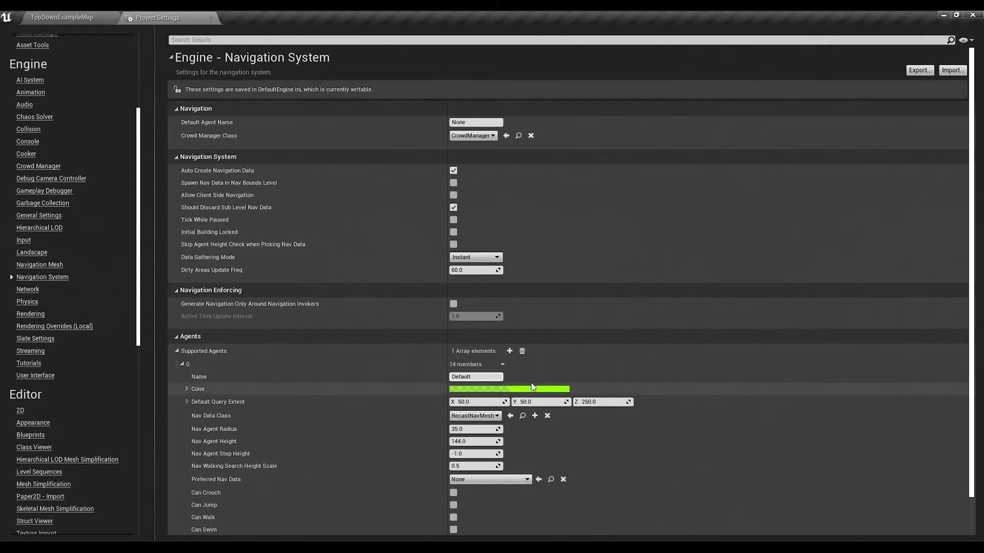
key("BackSpace")
key("BackSpace")
key("BackSpace")
key("BackSpace")
key("BackSpace")
key("BackSpace")
key("BackSpace")
type("Blue")
- Set the Blue agent's colour to a blue shade in the Color Picker
left_click(507, 389)
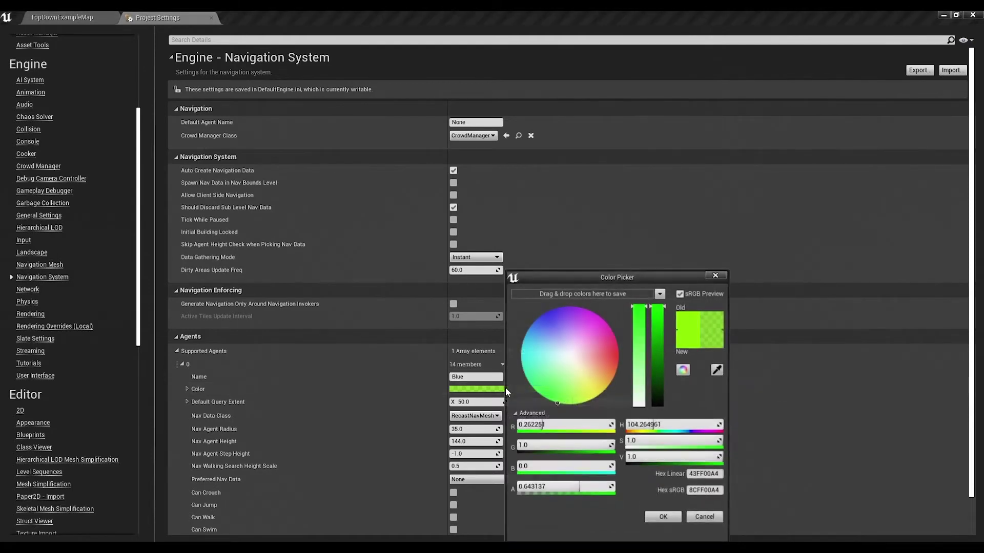
left_click(548, 318)
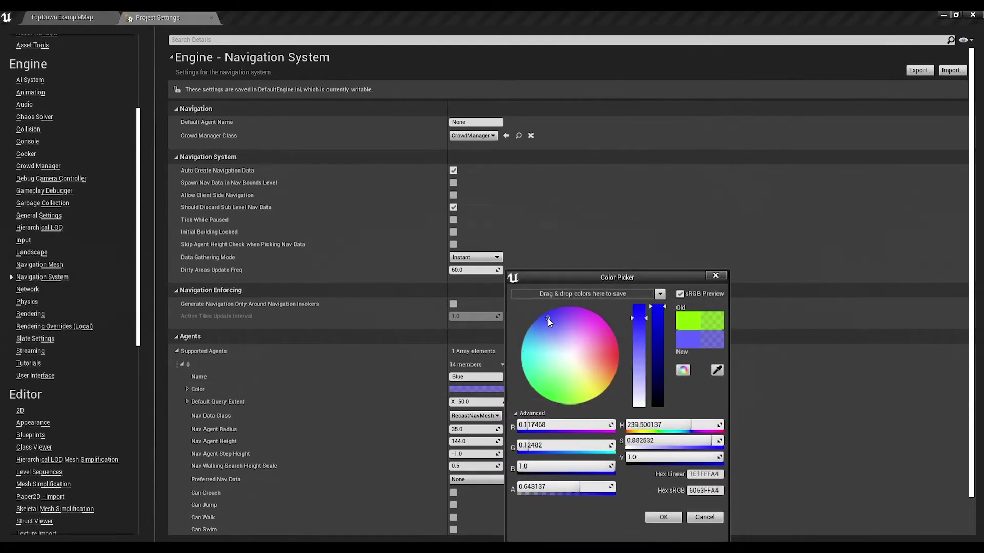
left_click(663, 517)
scroll(745, 377, "down", 2)
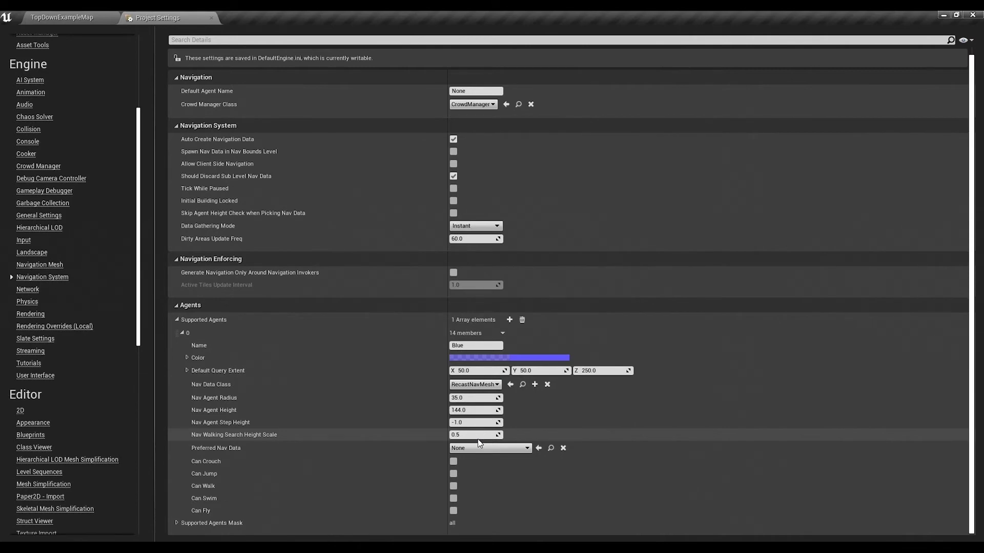
- Return to the TopDownExampleMap level and briefly preview its navigation mesh
left_click(61, 17)
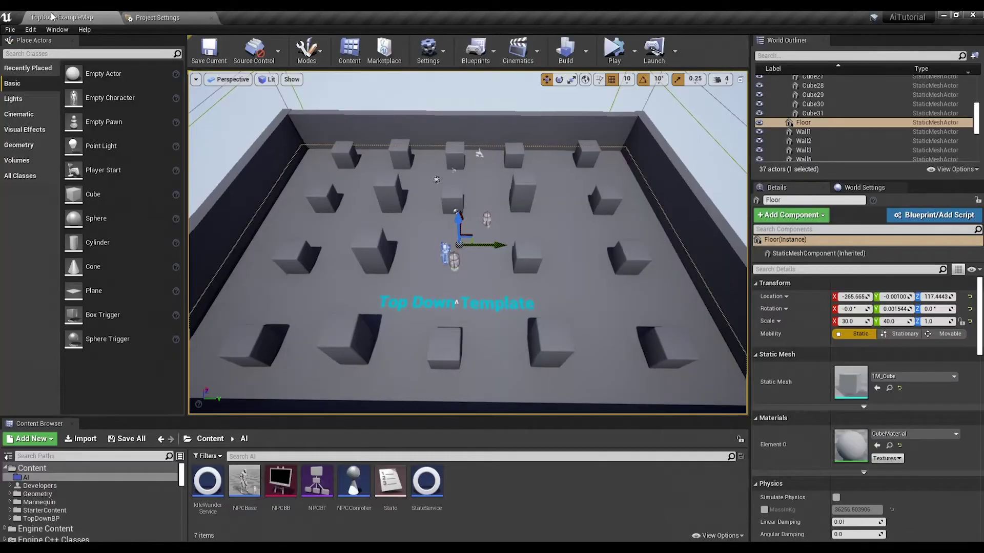
key("p")
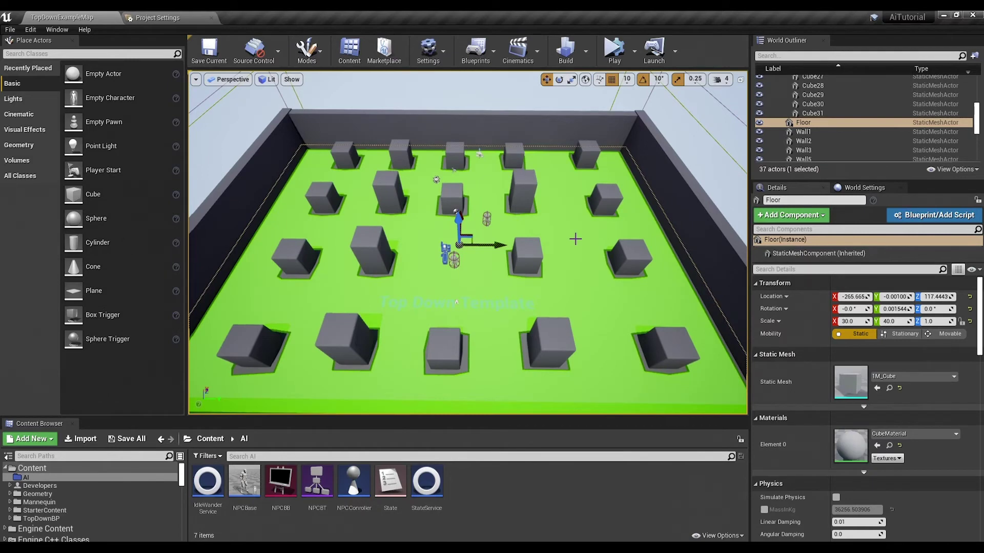
key("p")
scroll(849, 131, "up", 8)
scroll(849, 128, "down", 4)
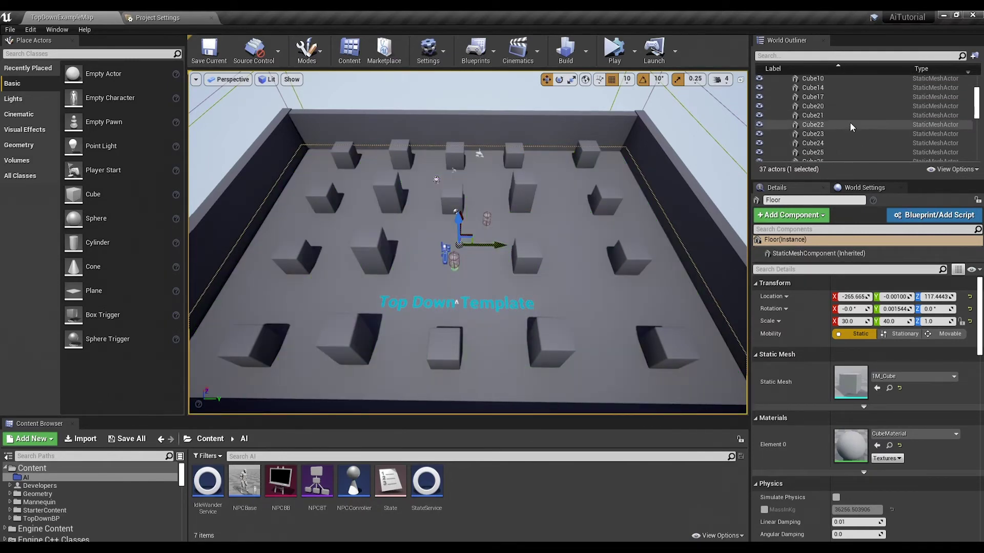
scroll(850, 121, "up", 4)
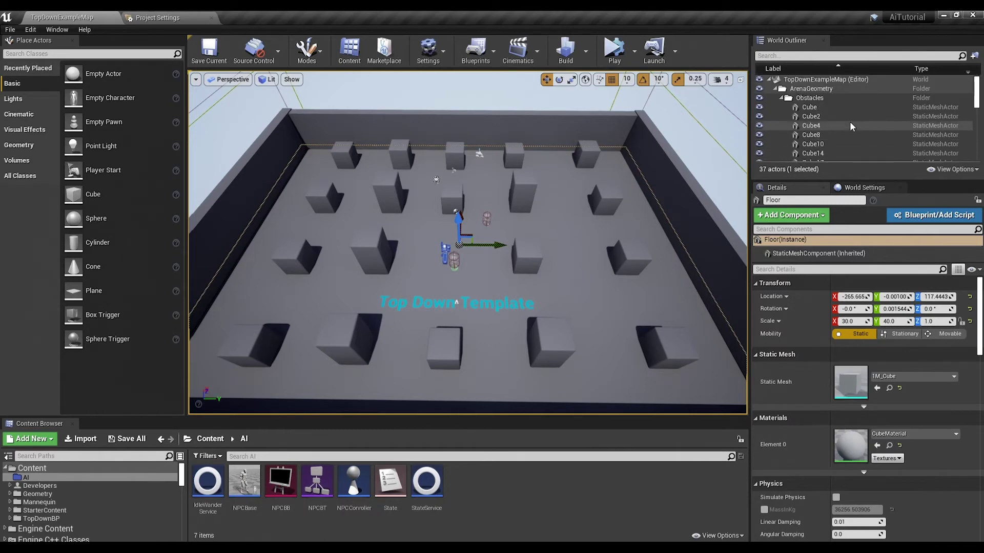
- Filter the World Outliner by 'nav' and delete the RecastNavMesh-Default actor
left_click(835, 56)
type("nav")
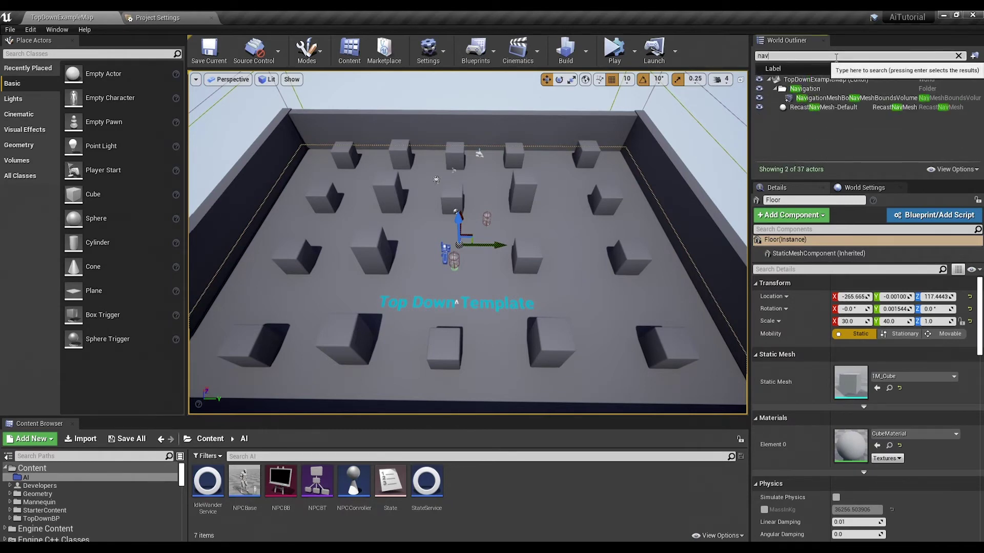
left_click(838, 107)
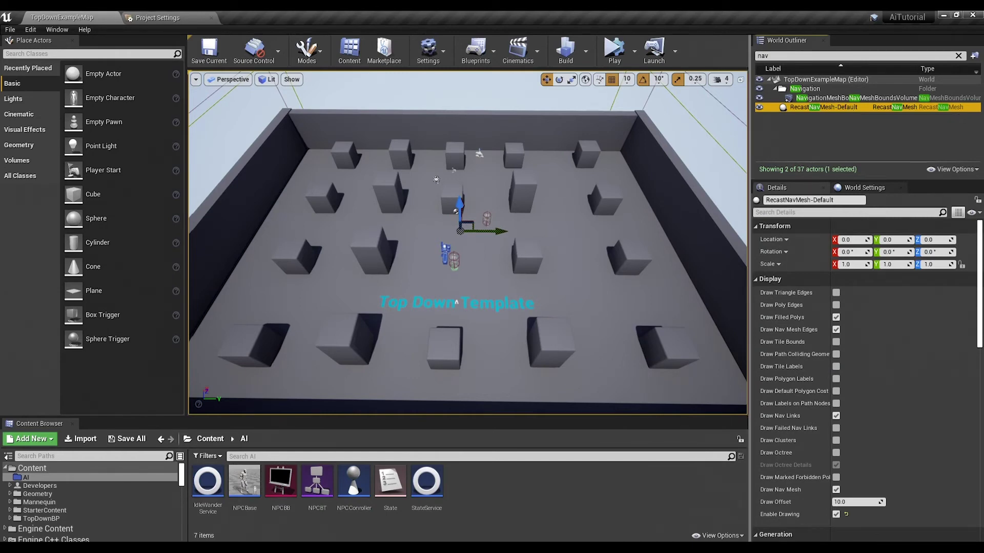
left_click(455, 210)
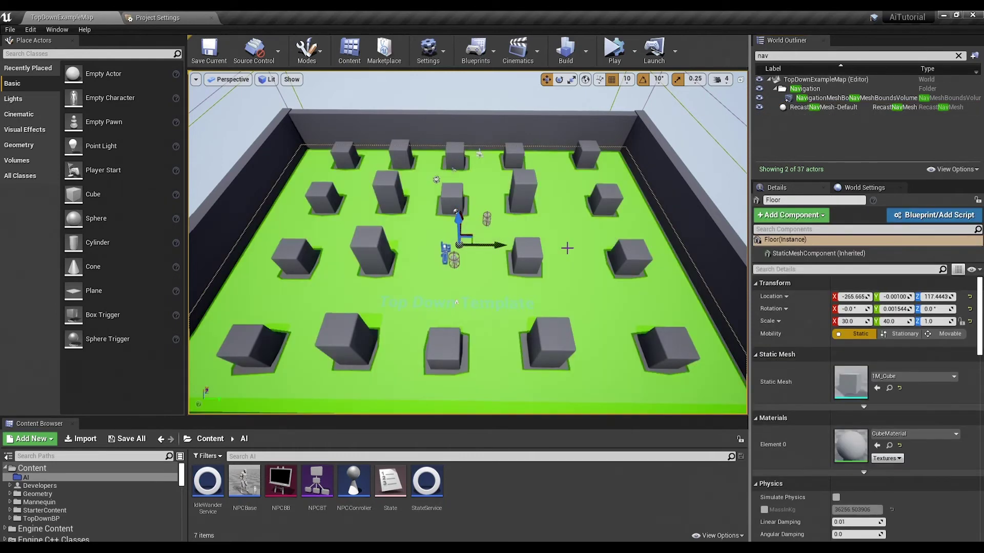
left_click(868, 108)
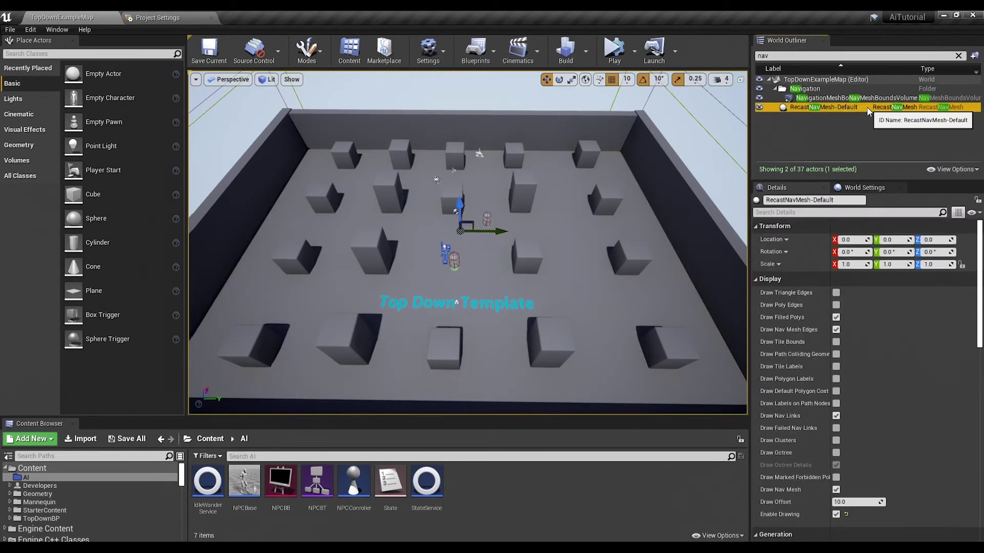
key("Delete")
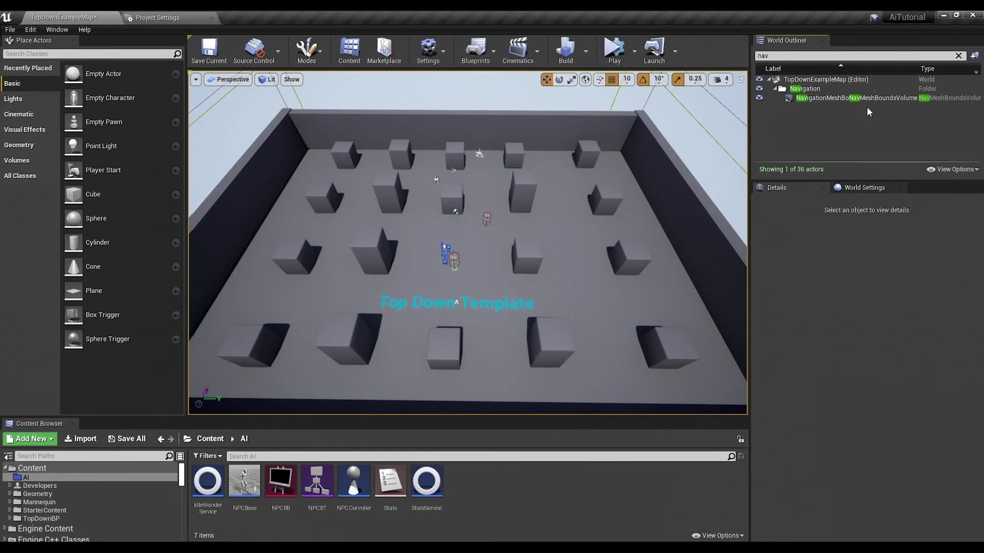
- Nudge the NavMeshBoundsVolume to rebuild navigation, then select the new RecastNavMesh-Blue actor
left_click(841, 99)
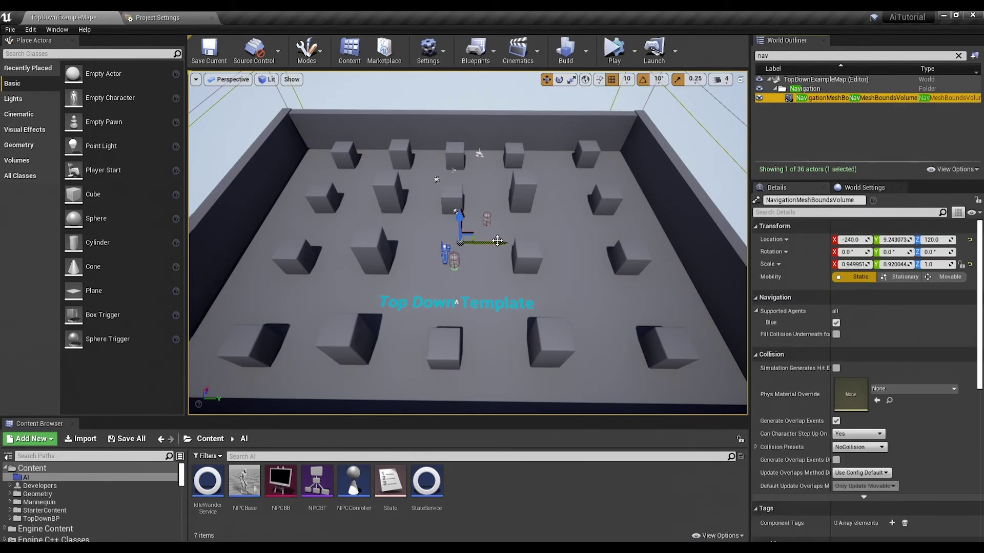
left_click_drag(495, 241, 495, 242)
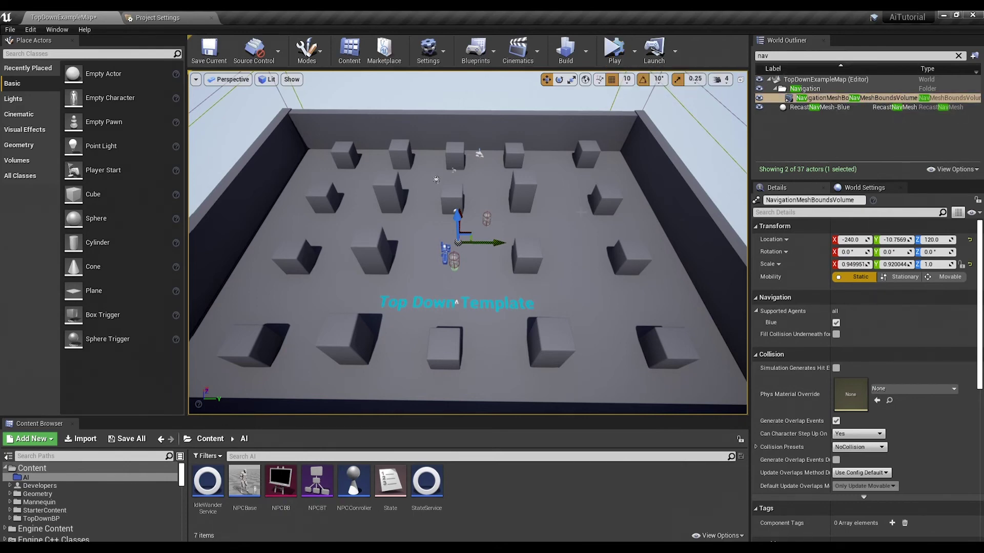
left_click(837, 109)
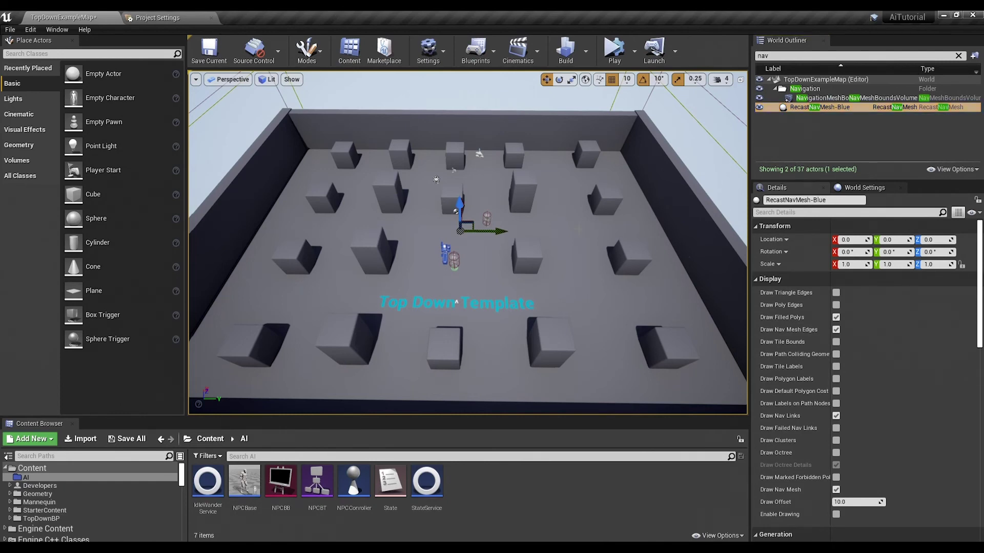
- Turn on Enable Drawing for RecastNavMesh-Blue to show the blue mesh on the floor
left_click(579, 229)
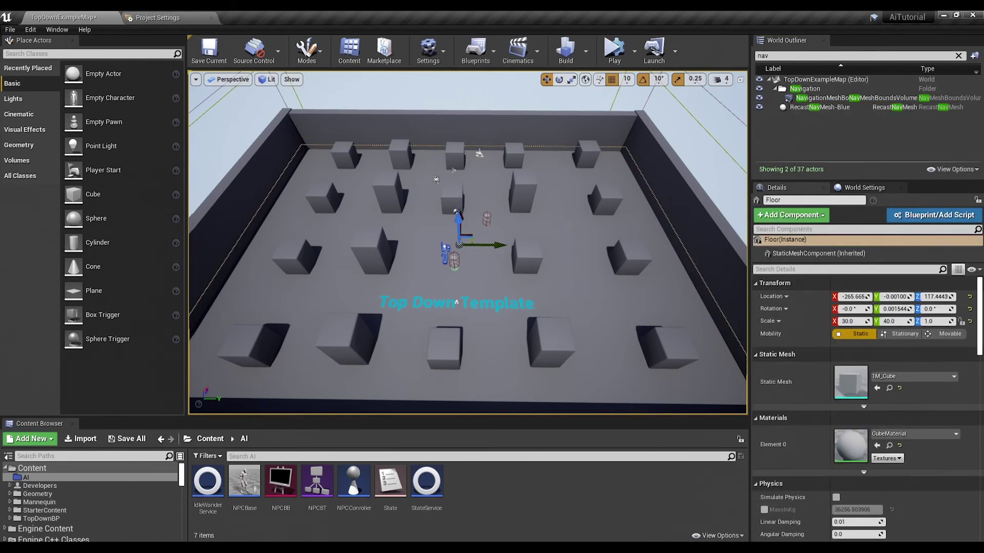
left_click(836, 107)
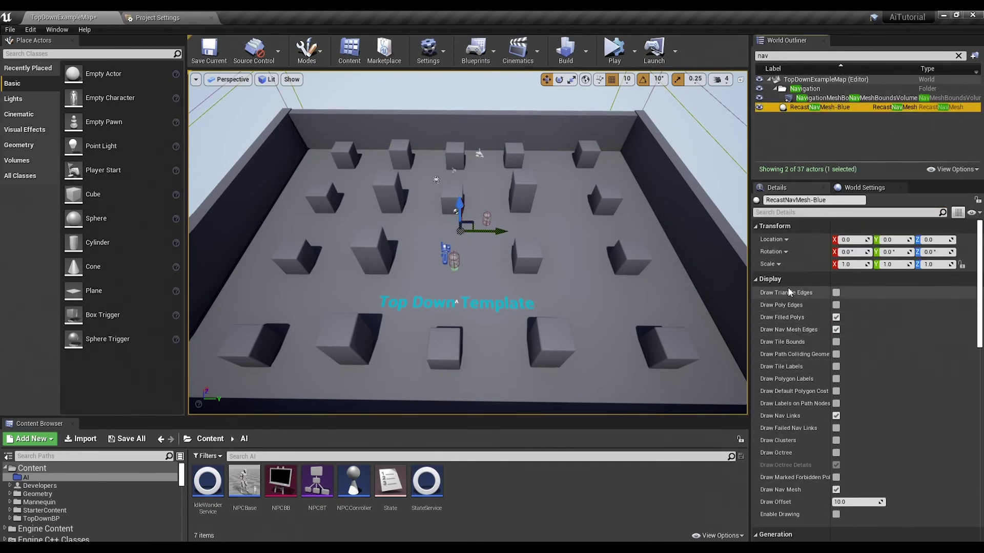
scroll(809, 353, "down", 2)
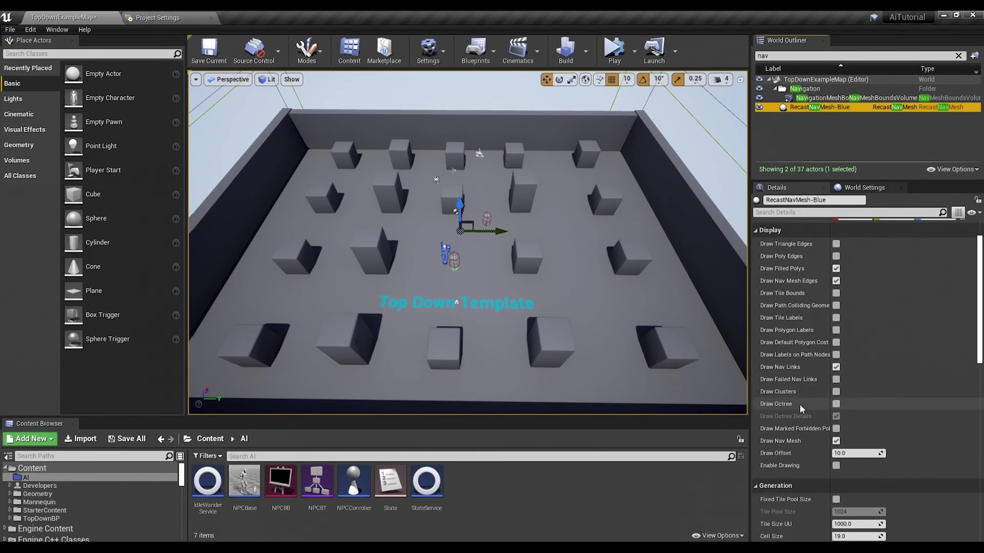
left_click(836, 466)
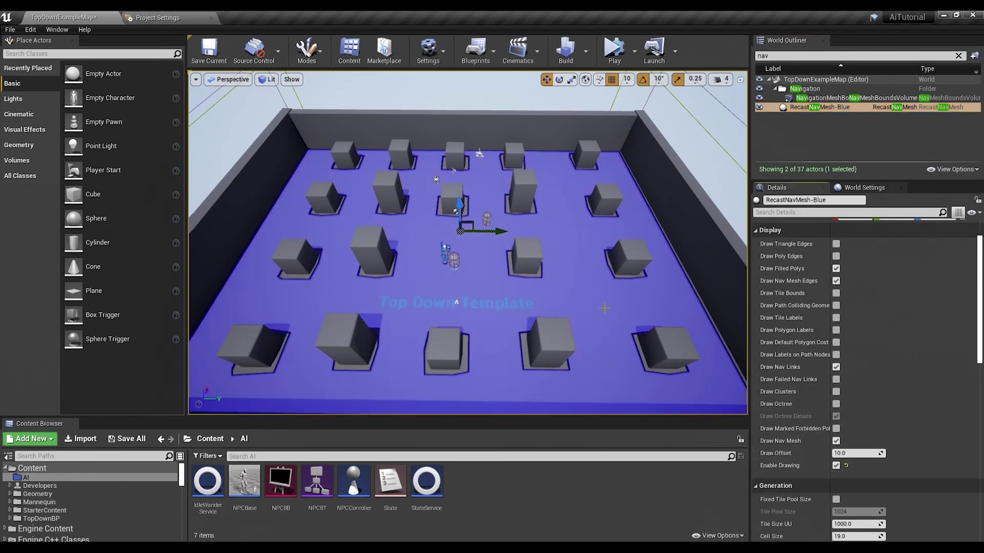